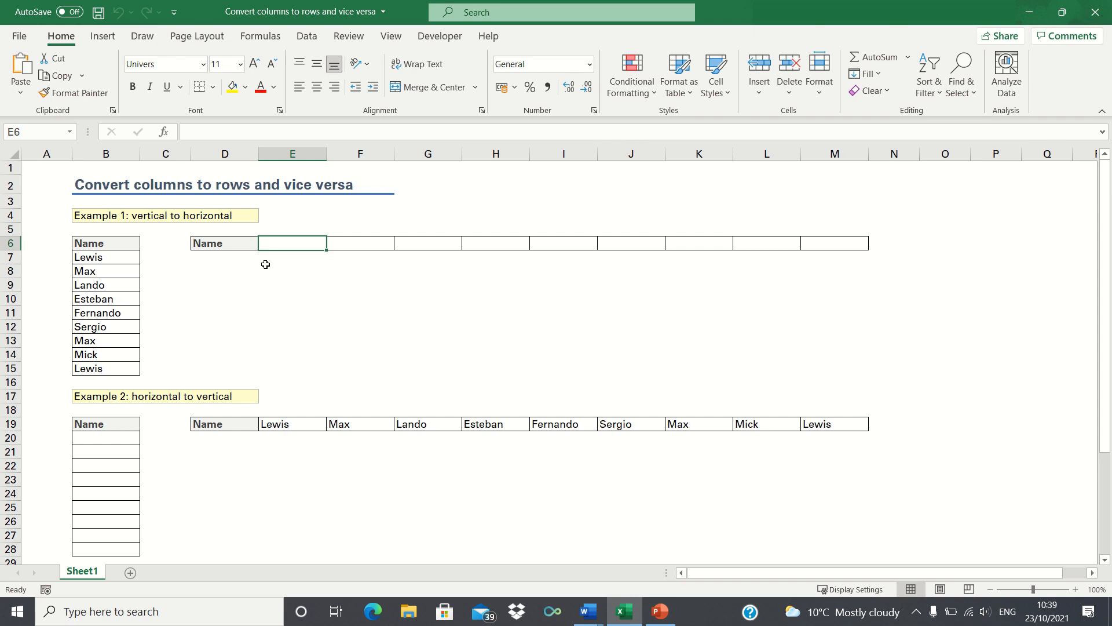
Step: Transpose the vertical names in B7:B15 into row 6 by entering =TRANSPOSE(B7:B15) in cell E6
scroll(256, 295, down, 3)
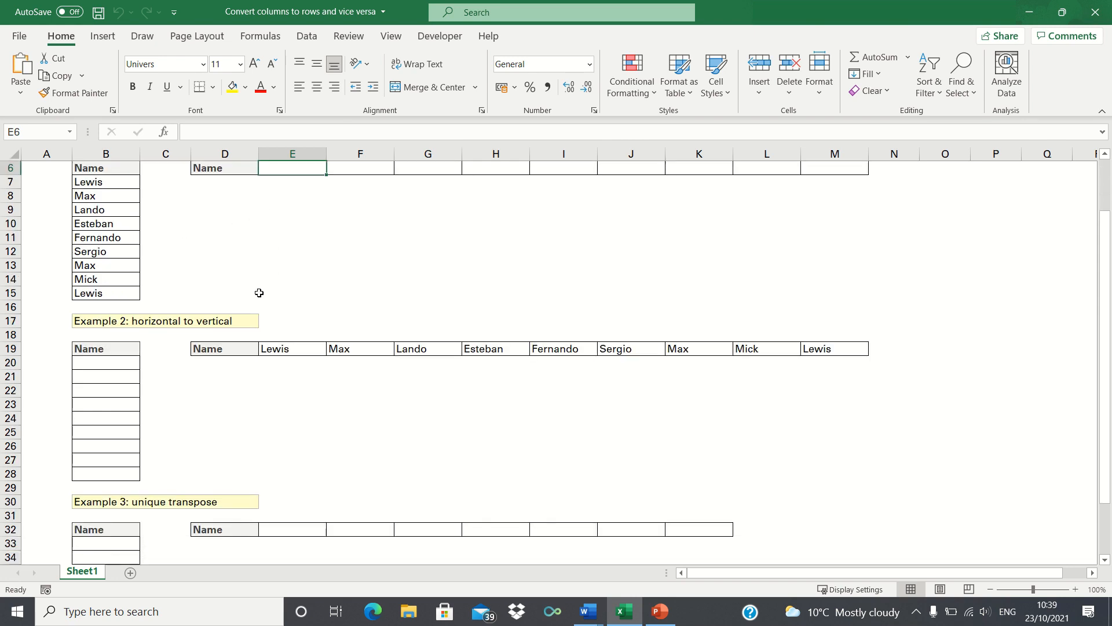
scroll(259, 293, down, 1)
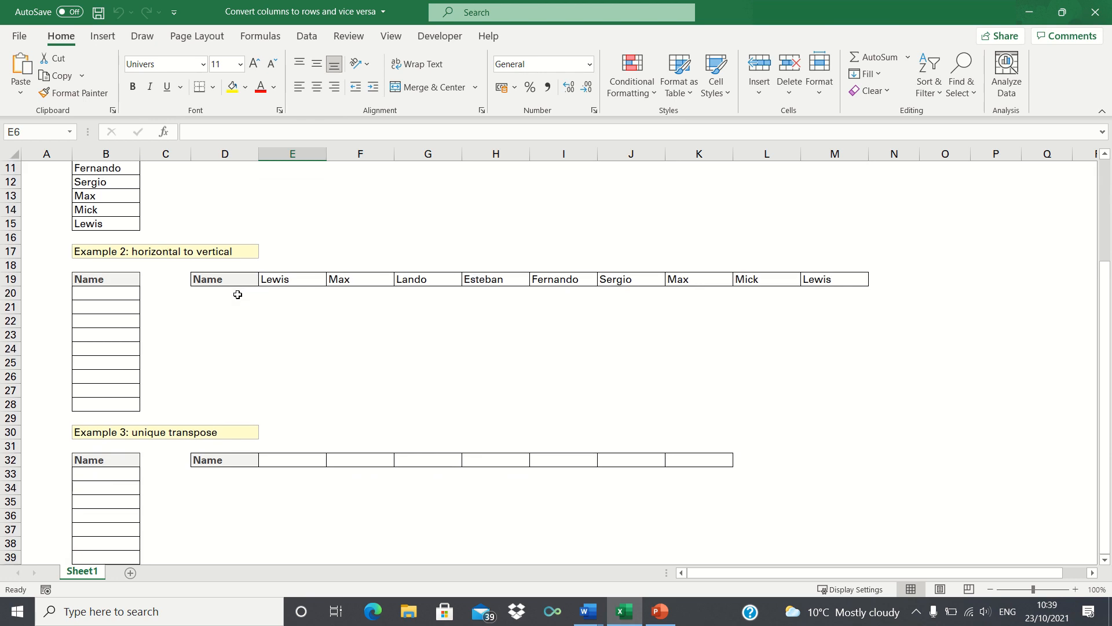
scroll(122, 331, down, 3)
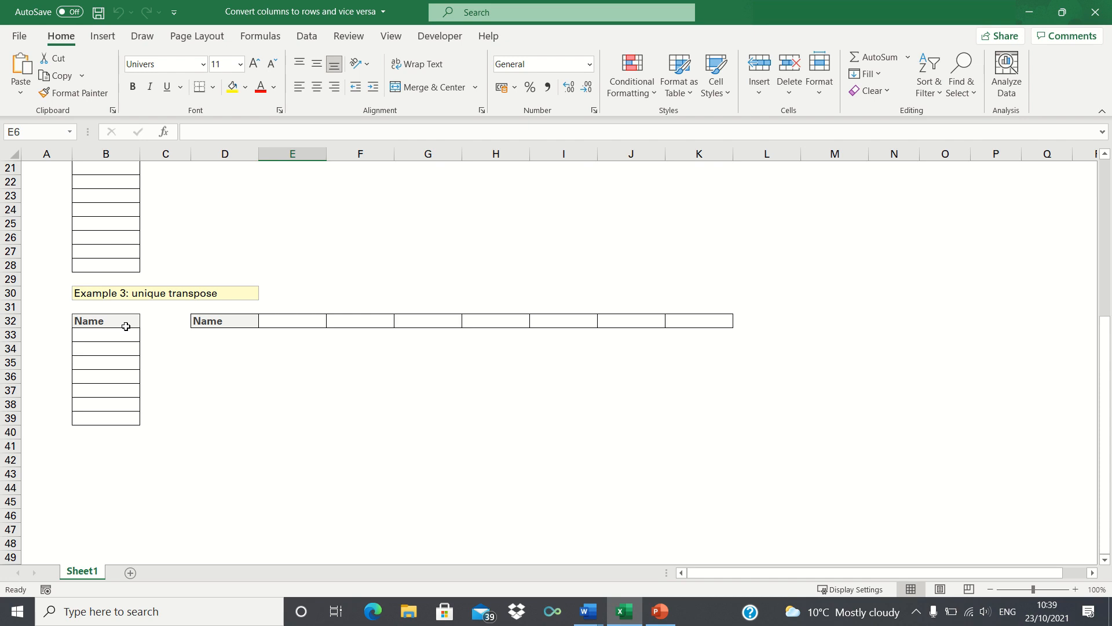
scroll(306, 285, up, 7)
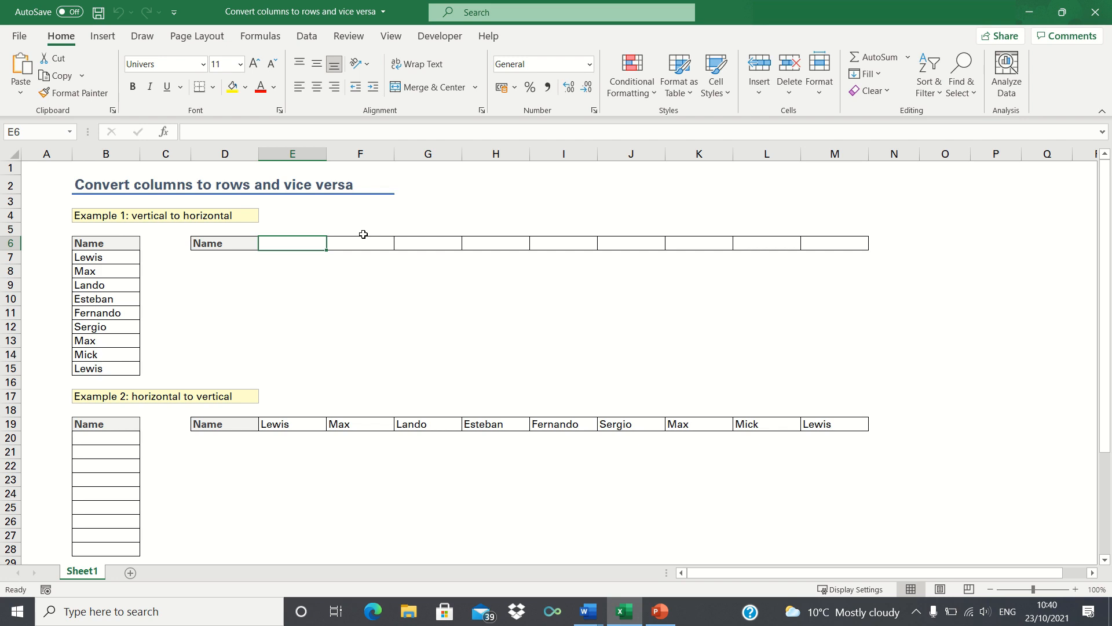
text(=TR)
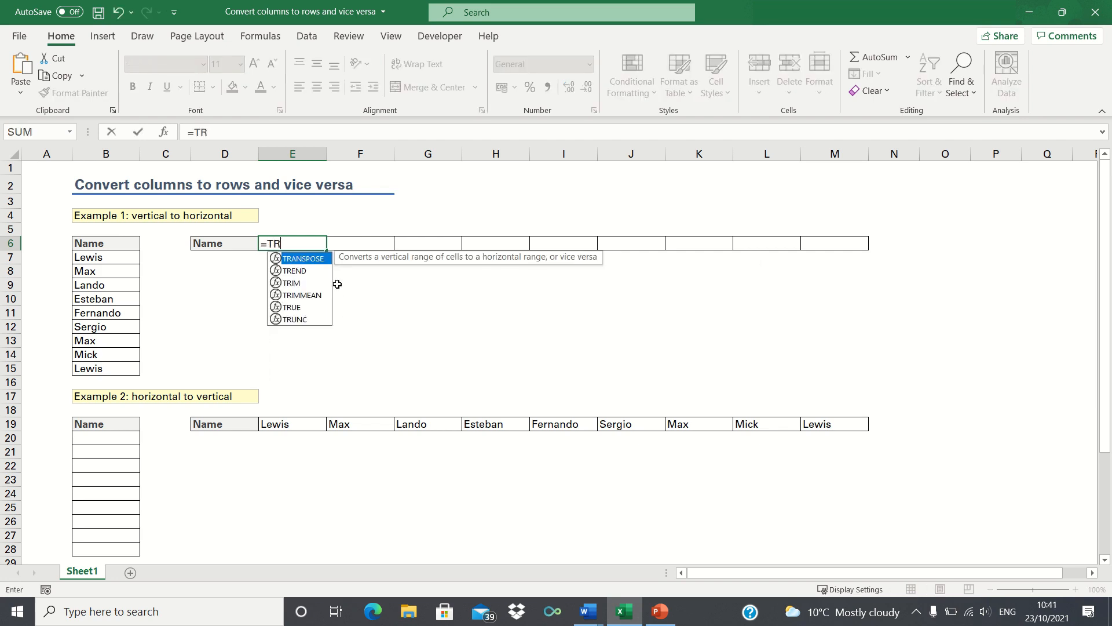
text(ANSPOSE()
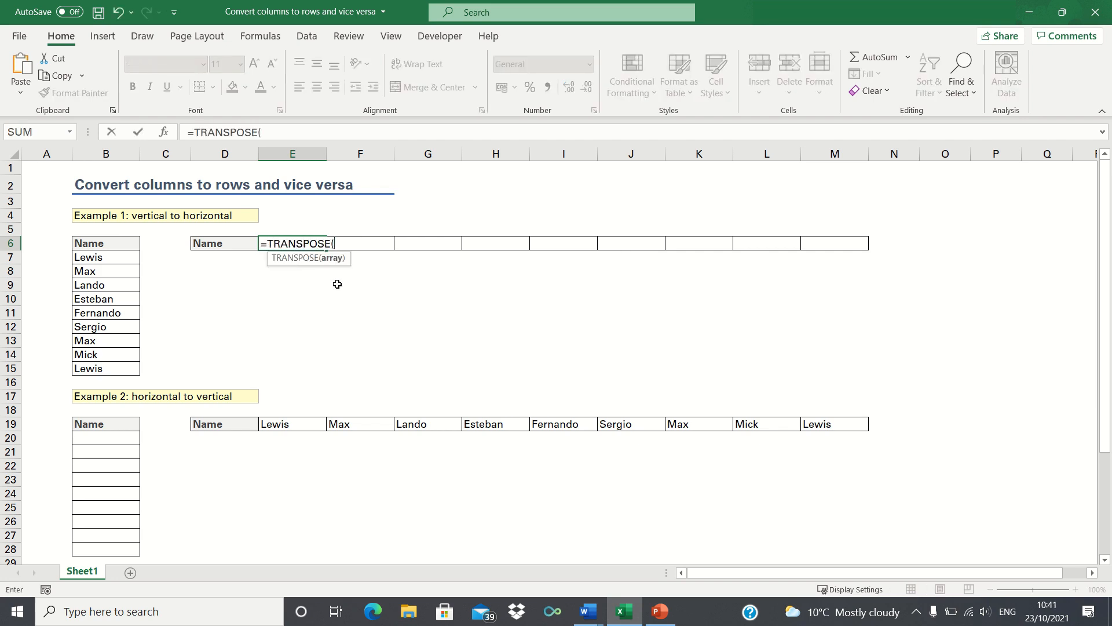
drag(113, 254, 113, 367)
text())
key(Return)
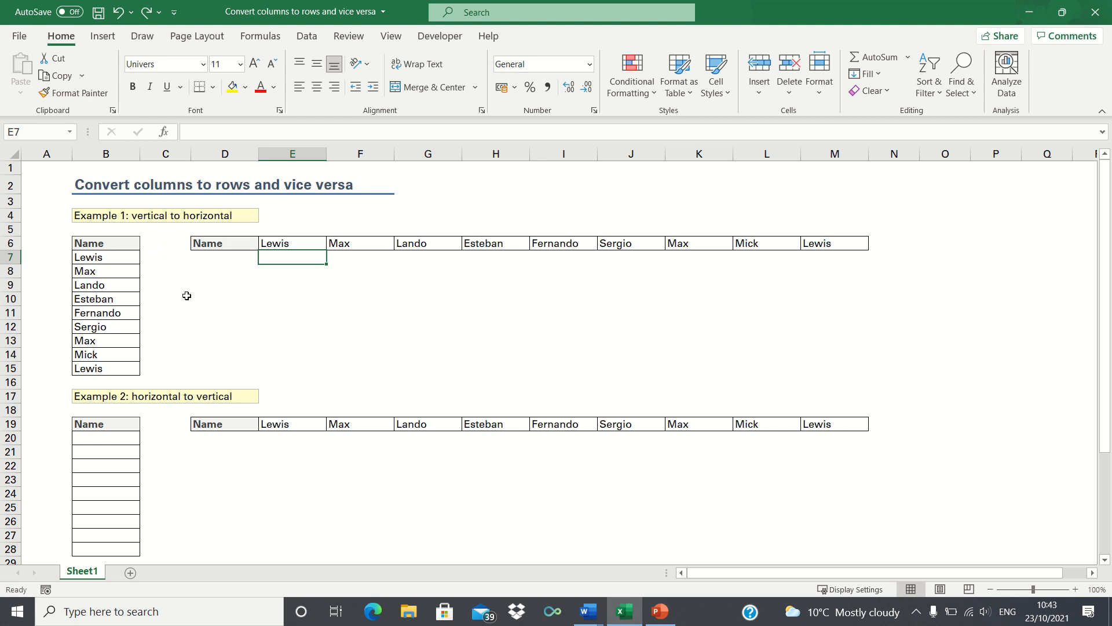
Step: Replace the transposed formula results in E6:M6 with static values by copying the range and using Paste Special with Values
key(Up)
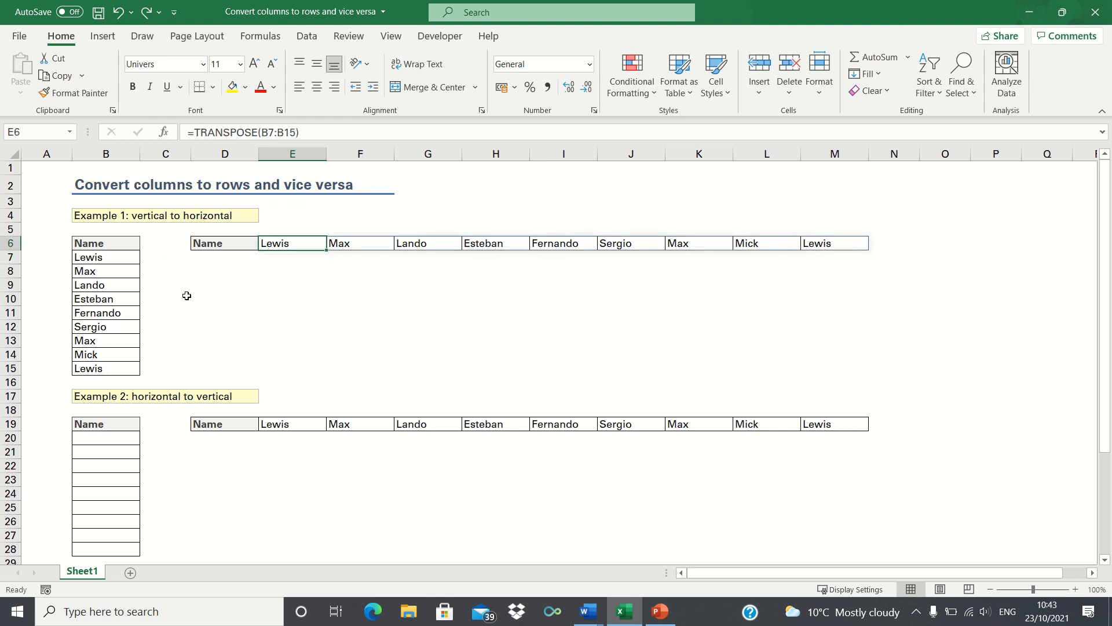
key(Right)
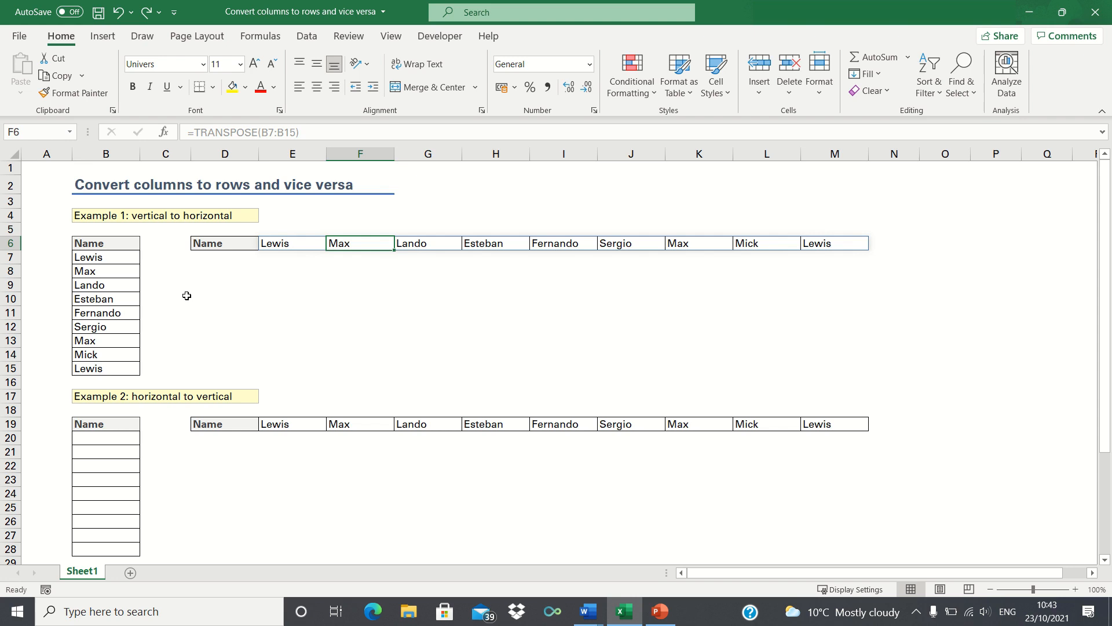
key(Right)
key(Left)
key(Left)
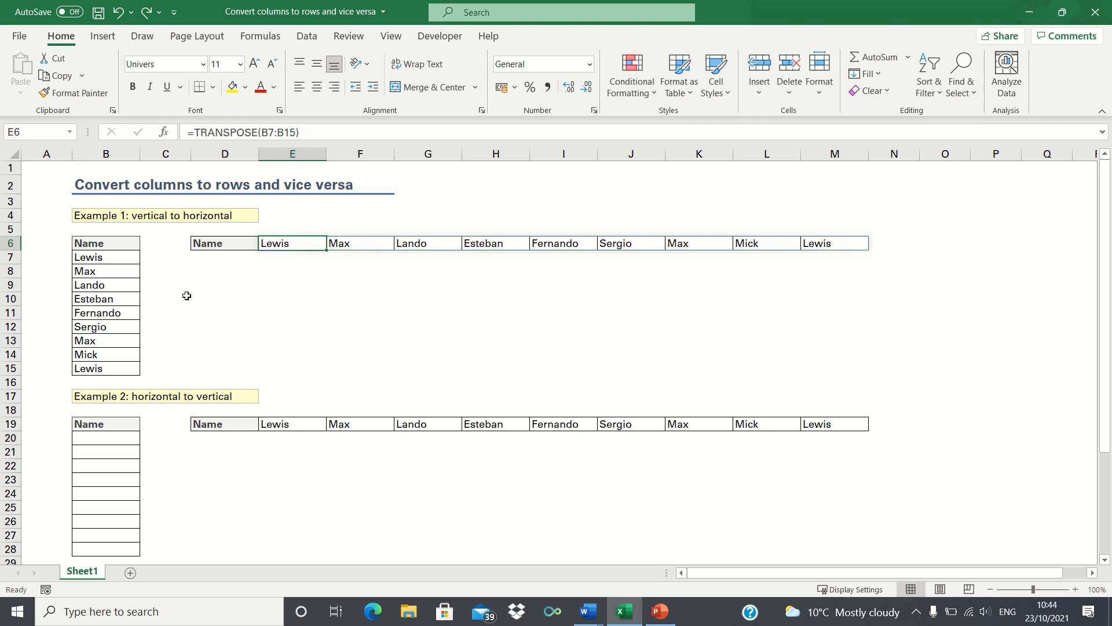
key(ctrl+shift+Right)
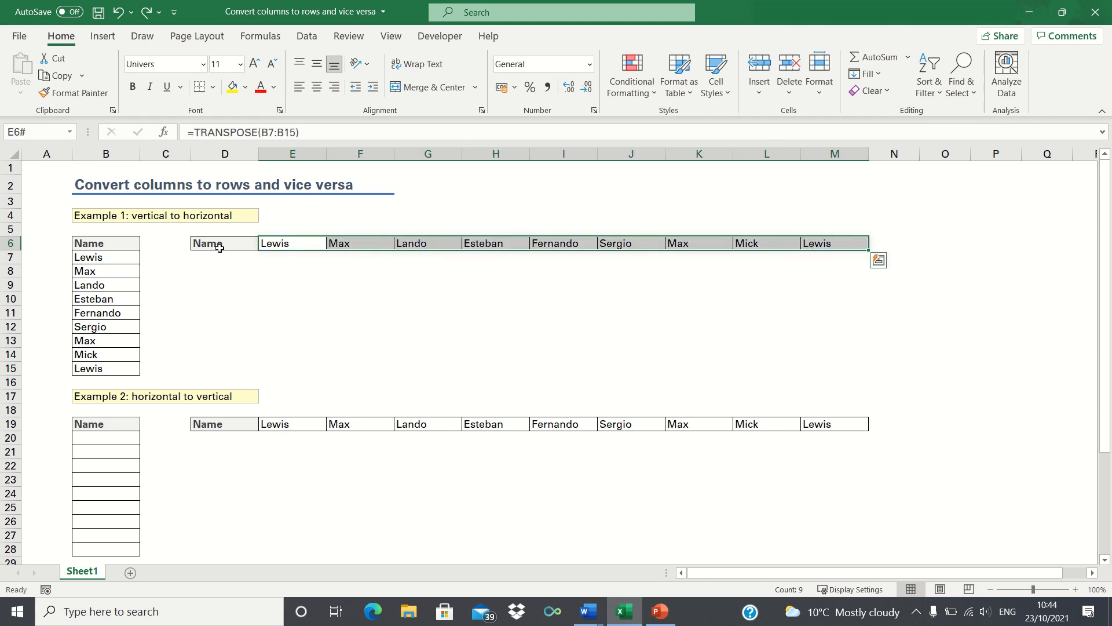
key(ctrl+c)
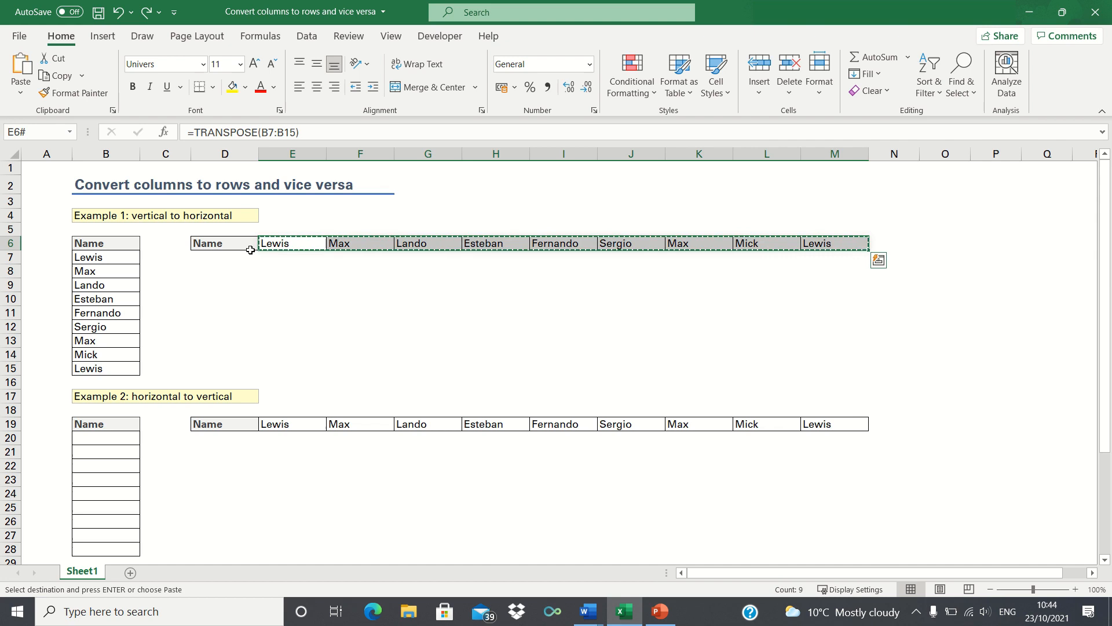
right_click(289, 249)
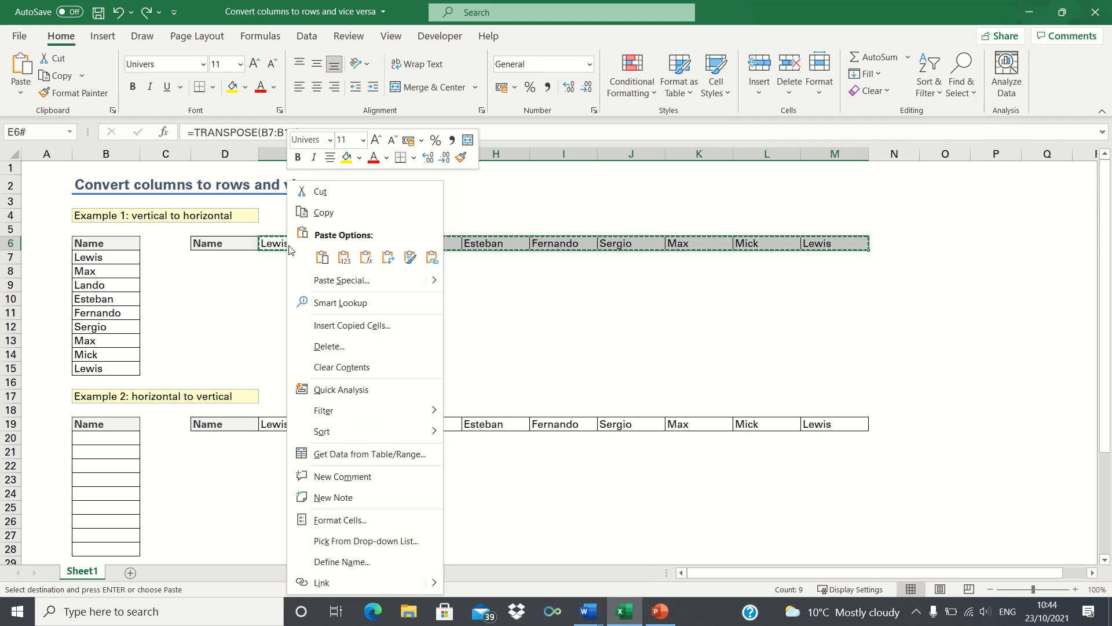
click(318, 282)
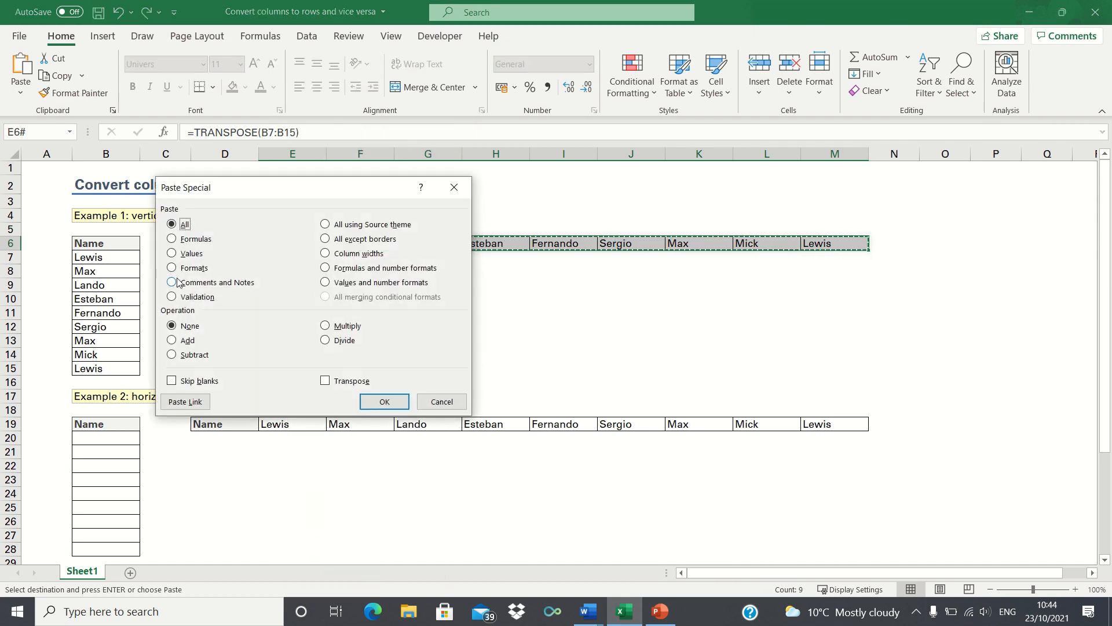
click(173, 255)
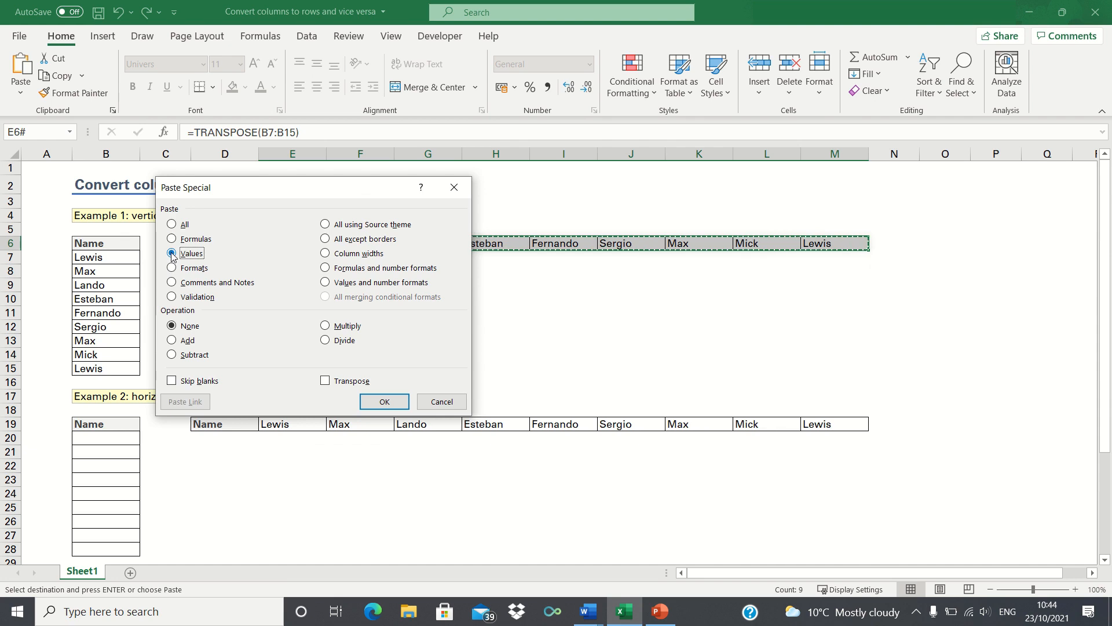
click(374, 404)
key(Escape)
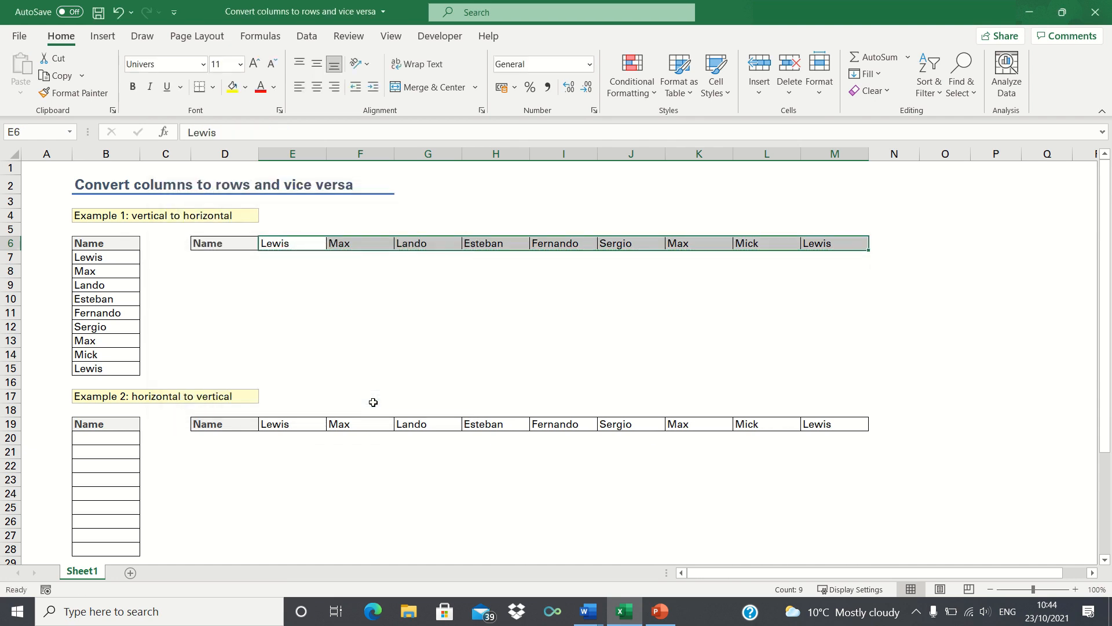
Step: Check the contents of the pasted cells E6 to H6 for plain values instead of a formula
key(Right)
key(Right)
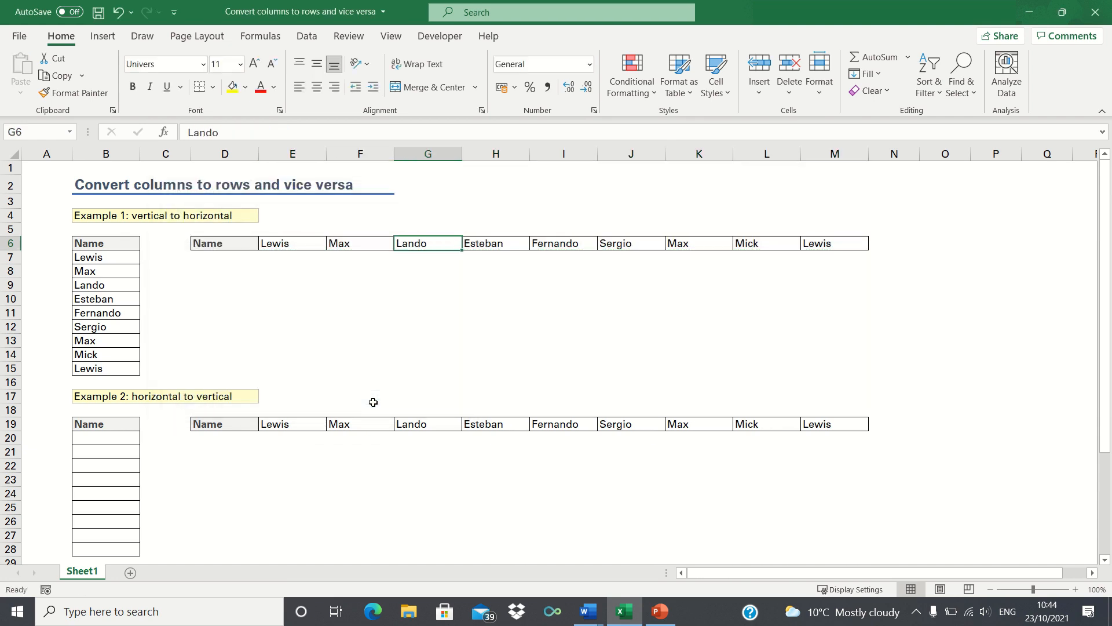
key(Right)
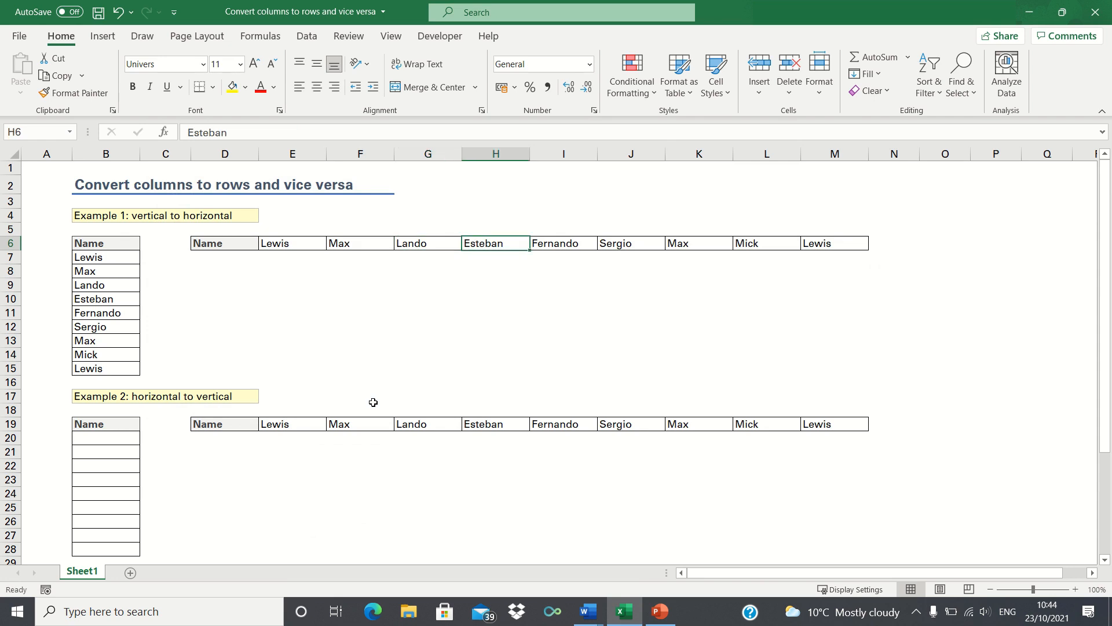
key(Left)
key(Left)
key(Left)
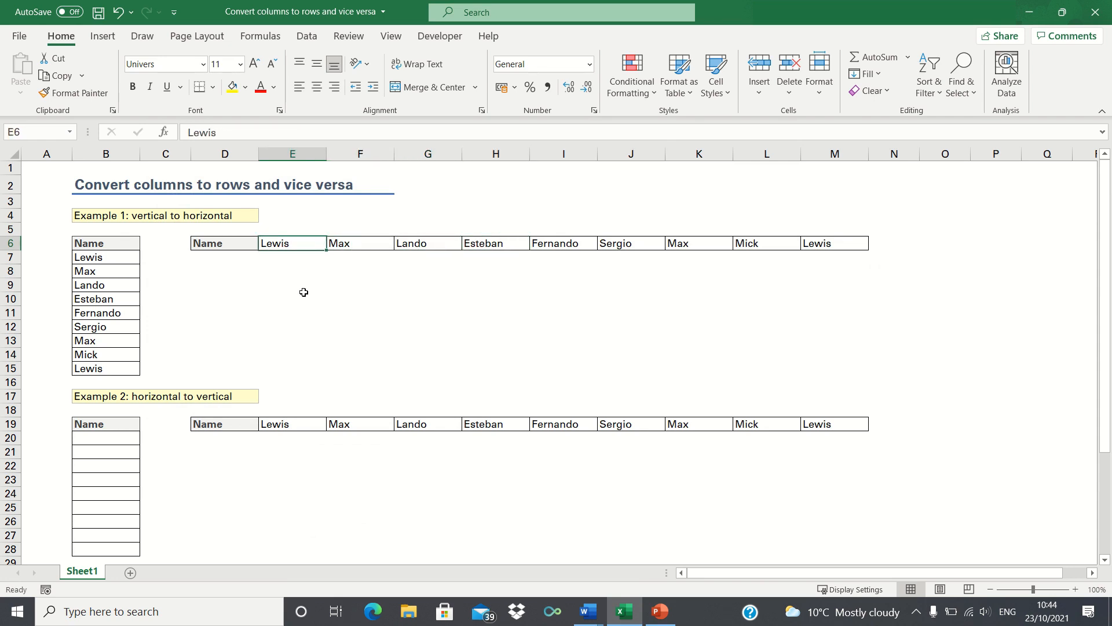
Step: Transpose the horizontal names under Example 2 into column B by entering =TRANSPOSE(E19:M19) in cell B20
scroll(303, 289, down, 4)
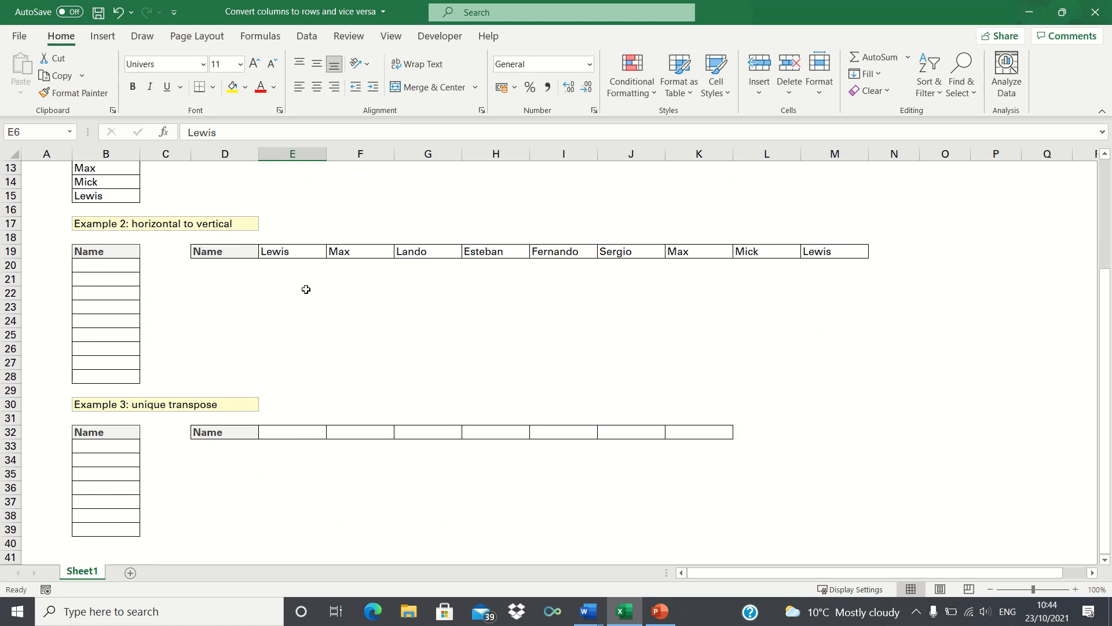
scroll(305, 289, down, 1)
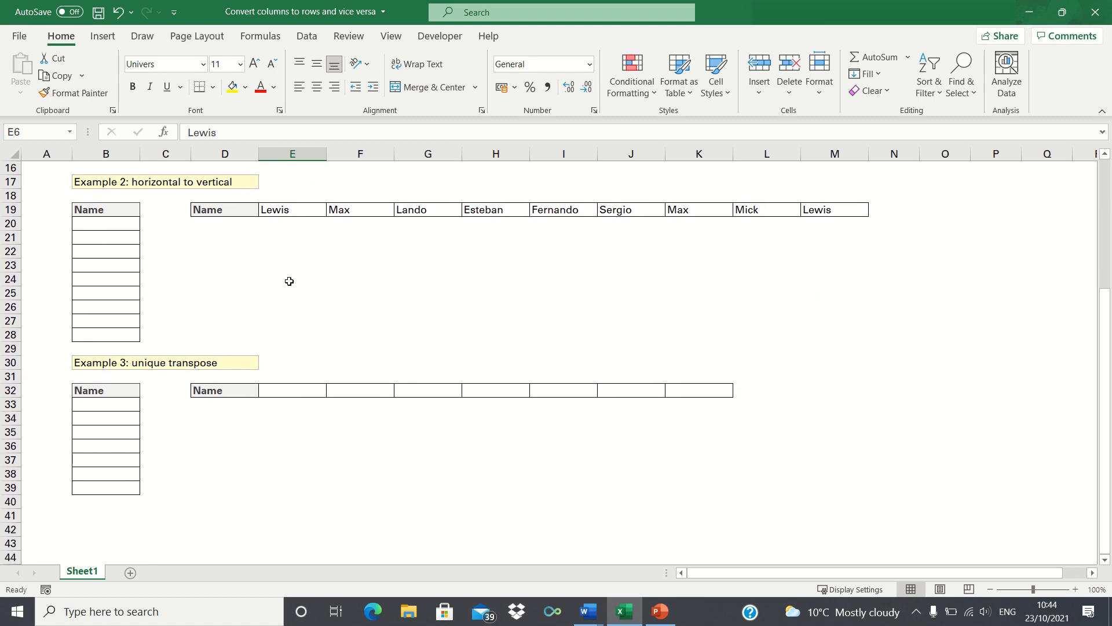
click(124, 225)
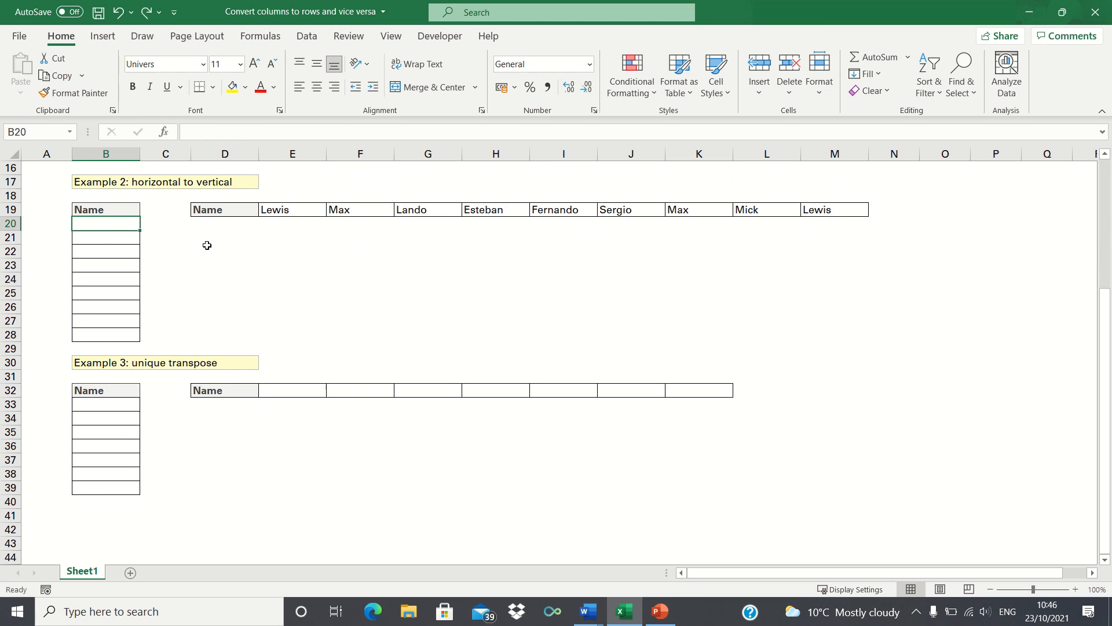
text(=TRANSPOS)
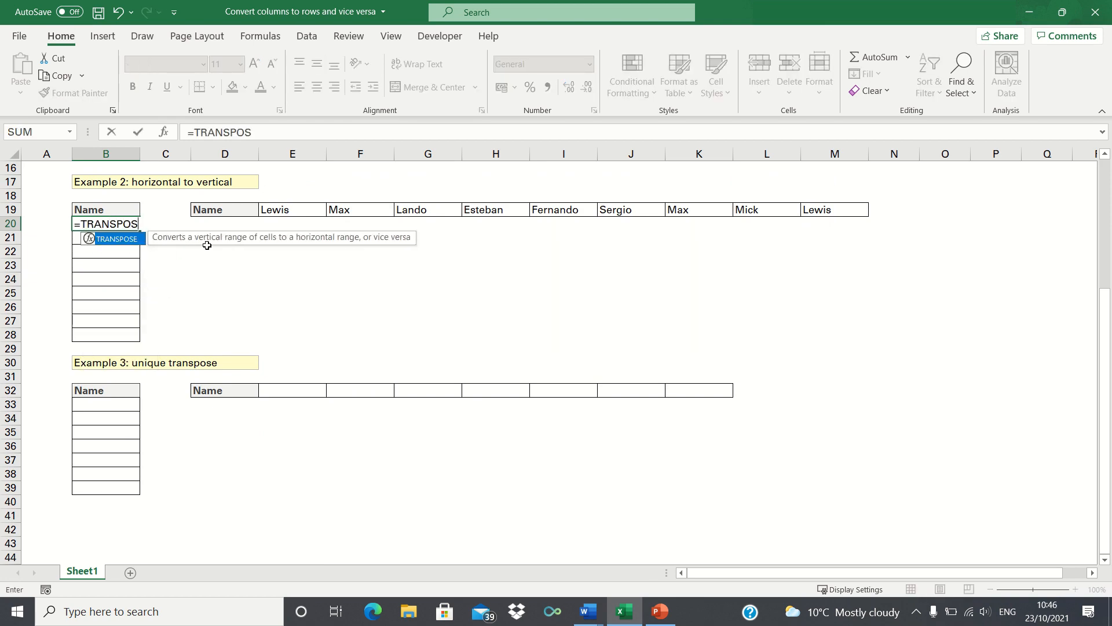
text(E()
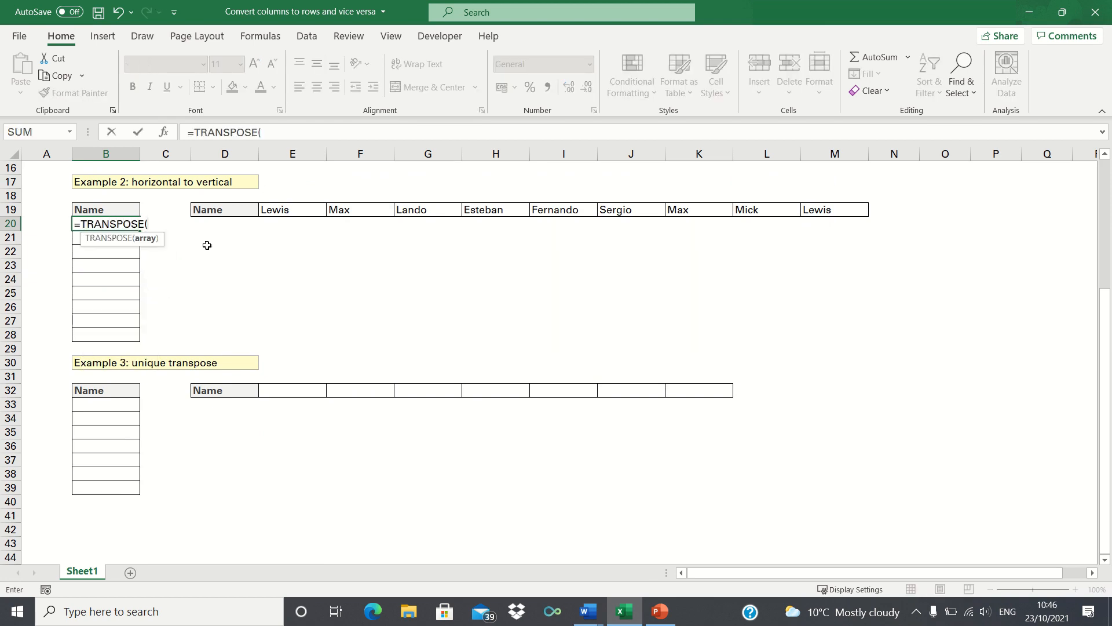
click(289, 209)
key(ctrl+shift+Right)
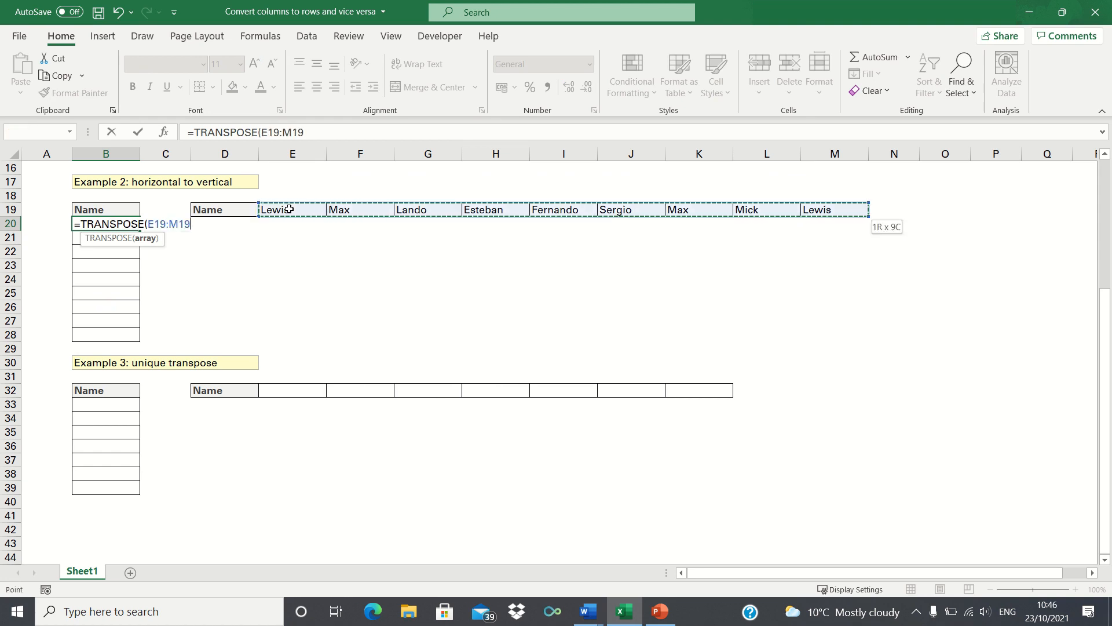
text())
key(Return)
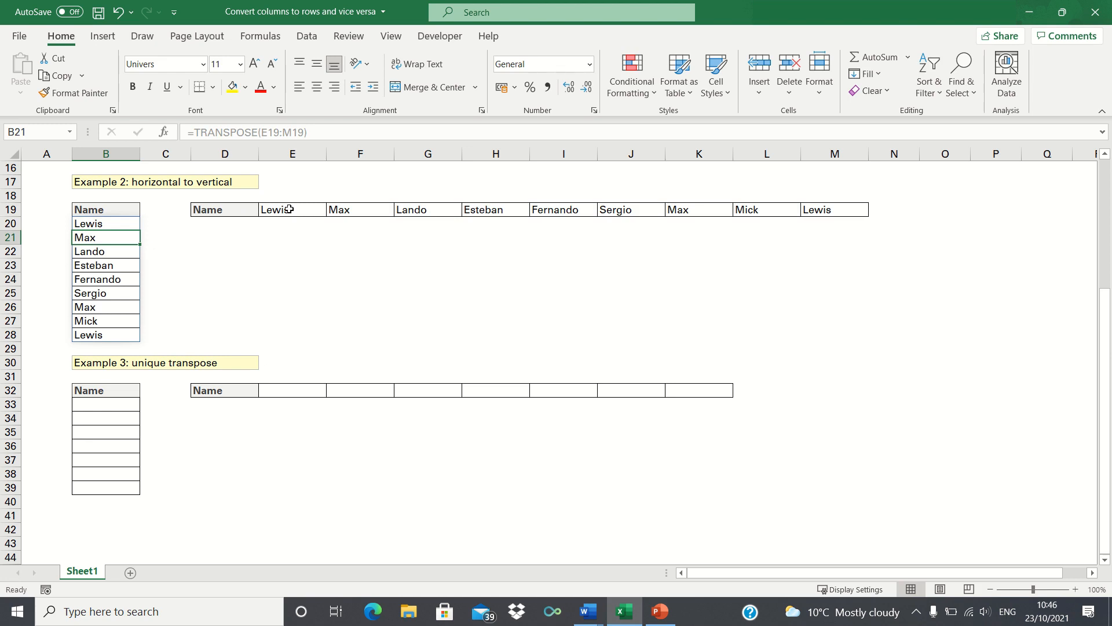
Step: Examine the formula behind the transposed names in cells B20 to B24
key(Down)
key(Down)
key(Down)
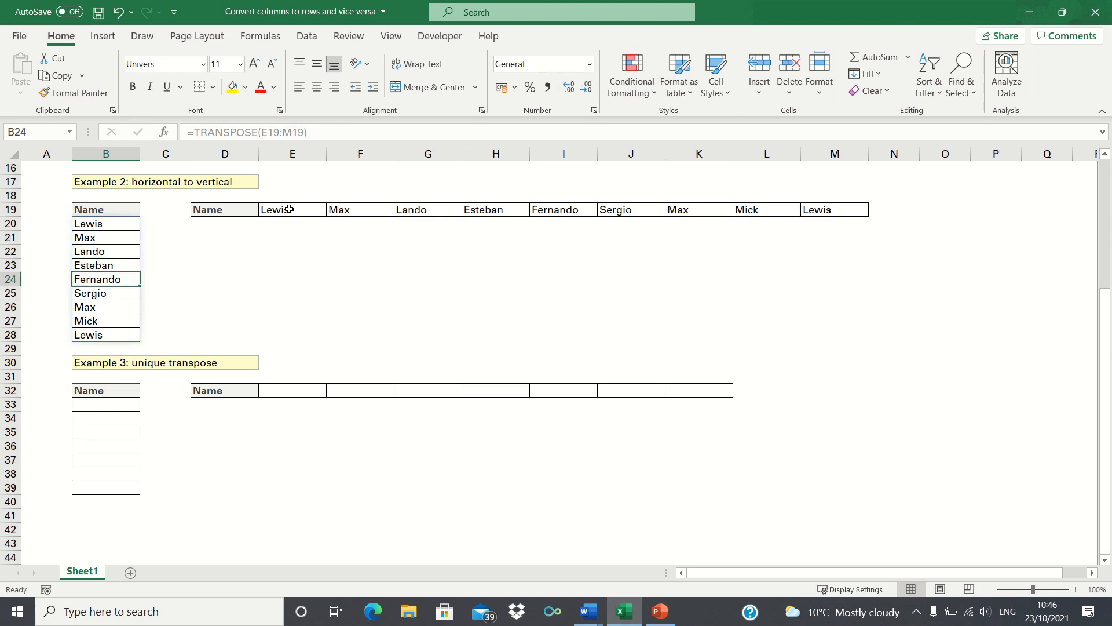
key(Up)
key(Up)
key(Up)
key(Up)
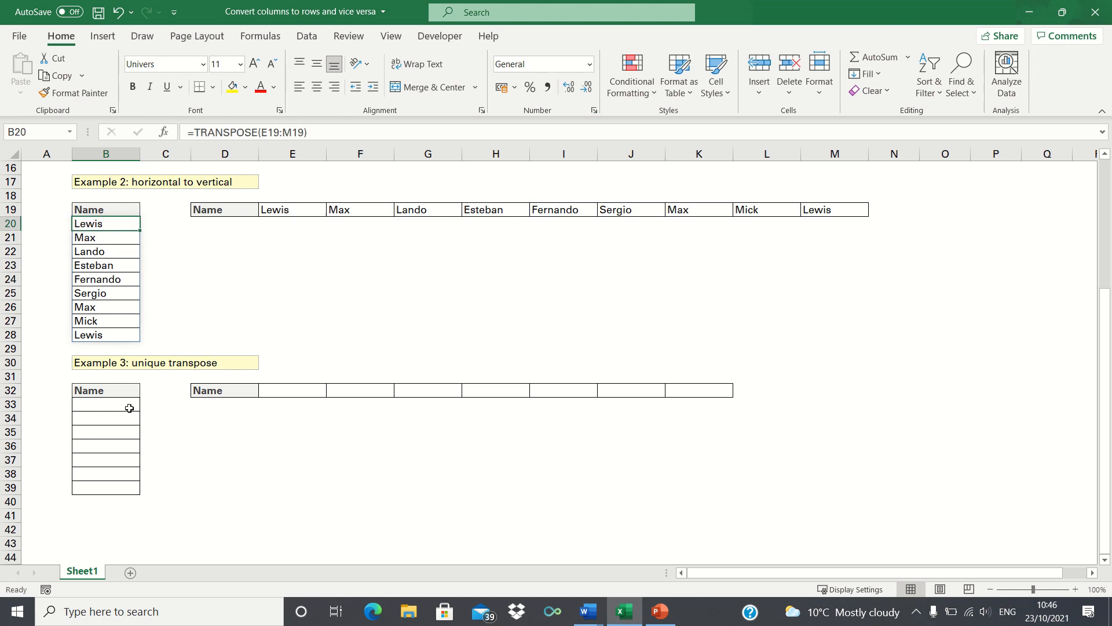
Step: Transpose only the unique names from the horizontal Example 2 list into column B under Example 3 by entering =TRANSPOSE(UNIQUE(E19:M19,TRUE)) in cell B33
click(130, 408)
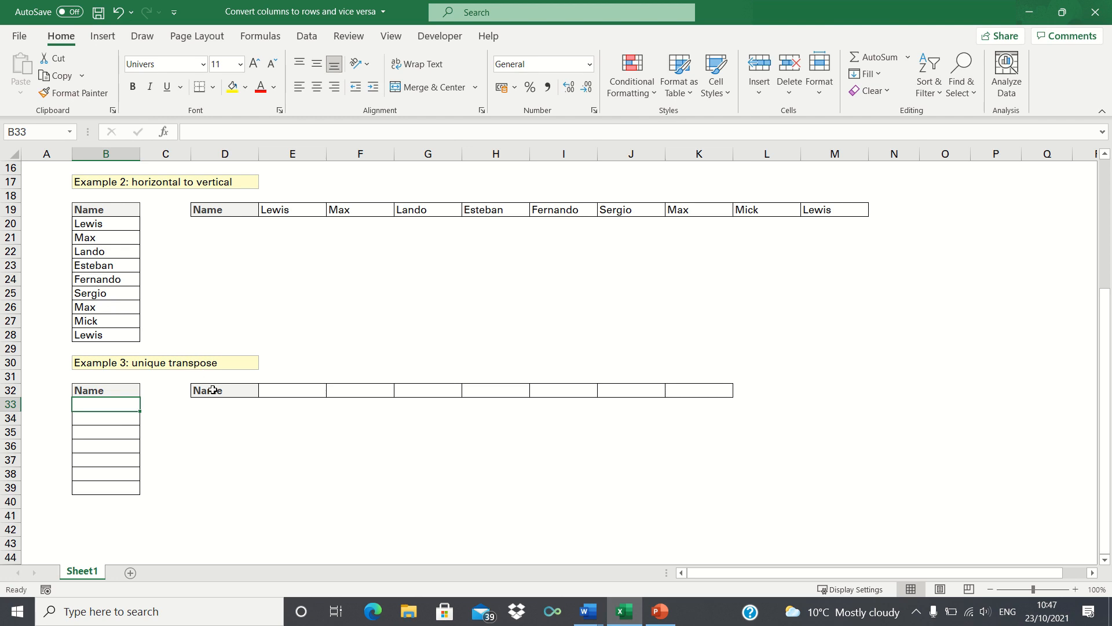
key(ctrl+z)
text(=TRANSPOS)
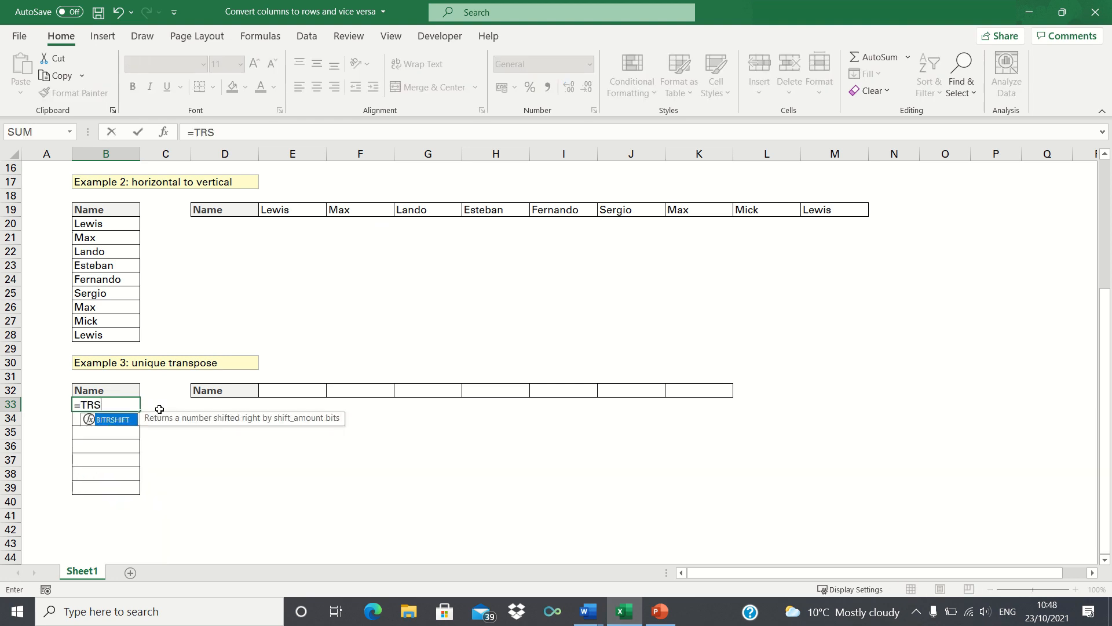
text(E()
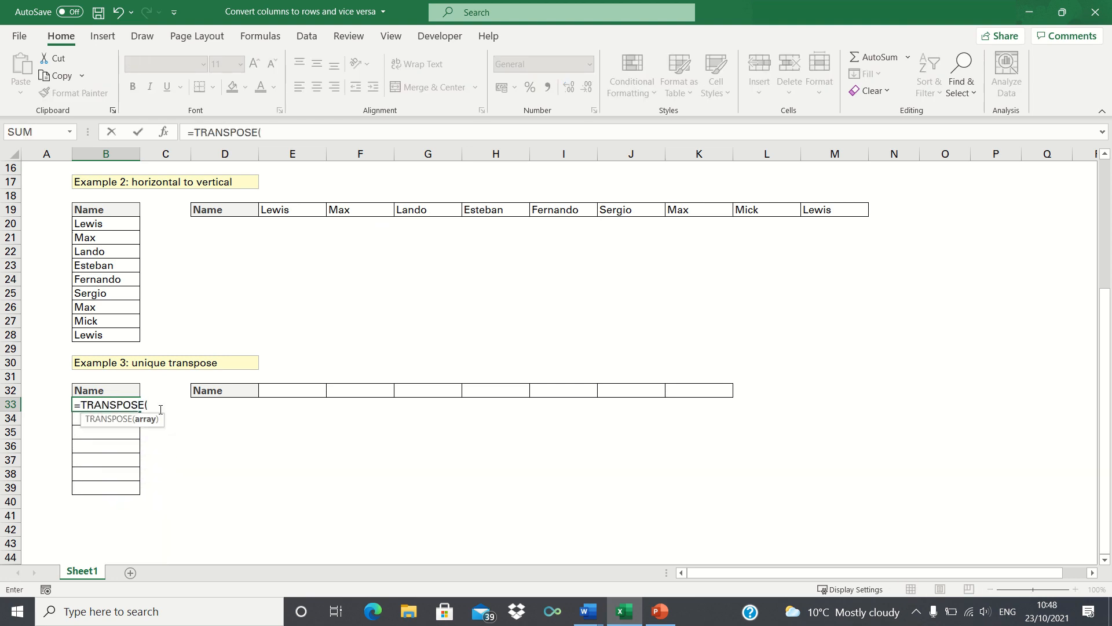
text(UNIQUE()
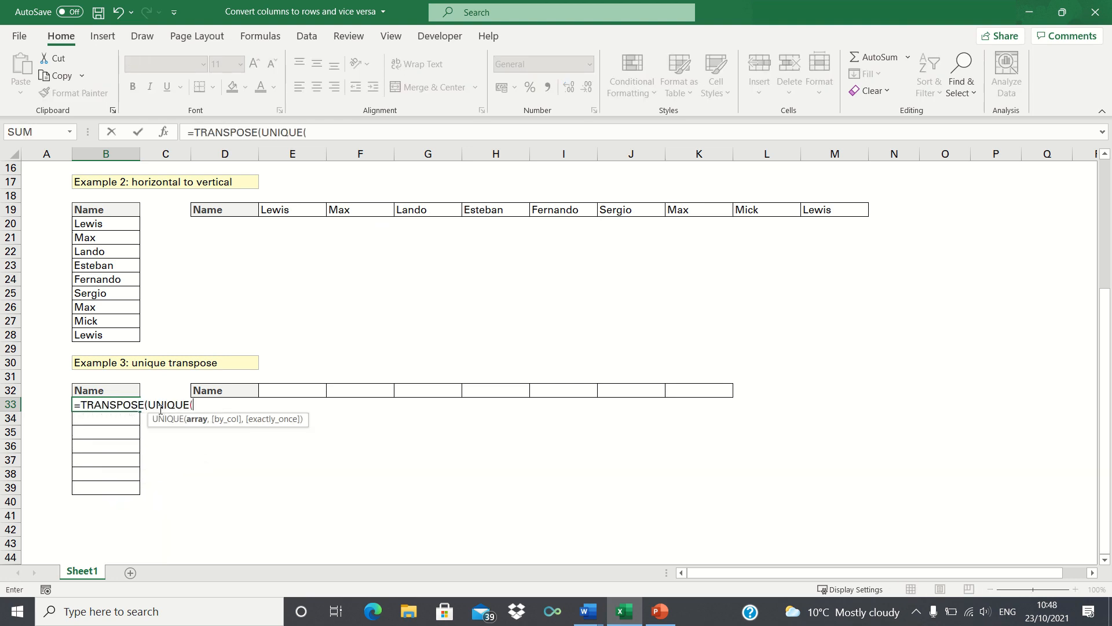
click(297, 210)
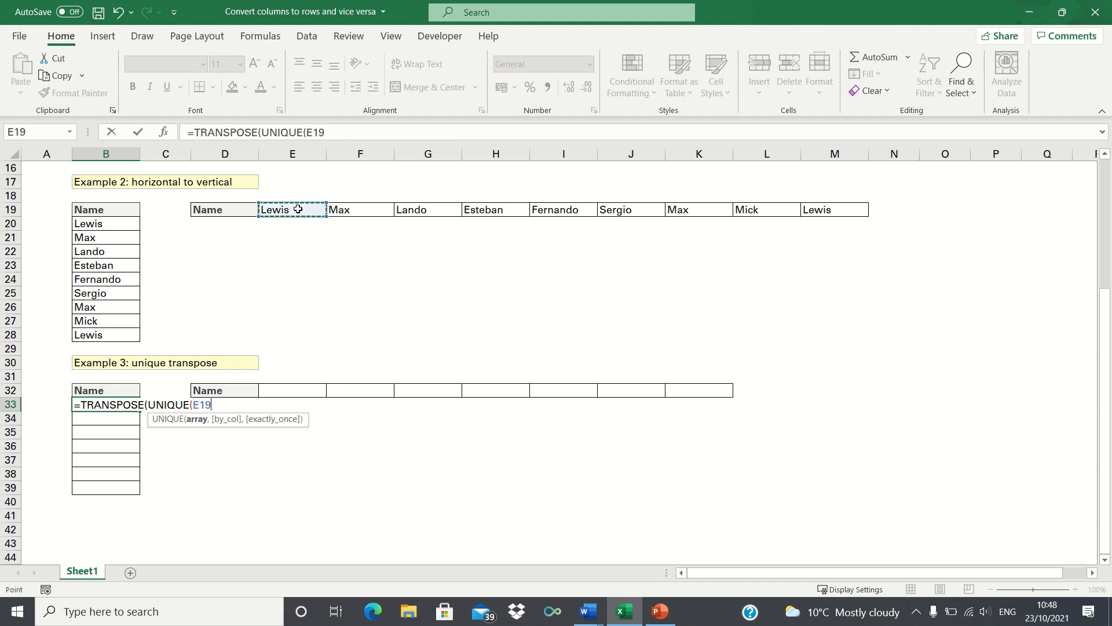
key(shift+Right)
key(shift+Right)
key(shift+Right)
key(shift+Right)
key(shift+Right)
key(shift+Right)
key(shift+Right)
key(shift+Right)
text(,)
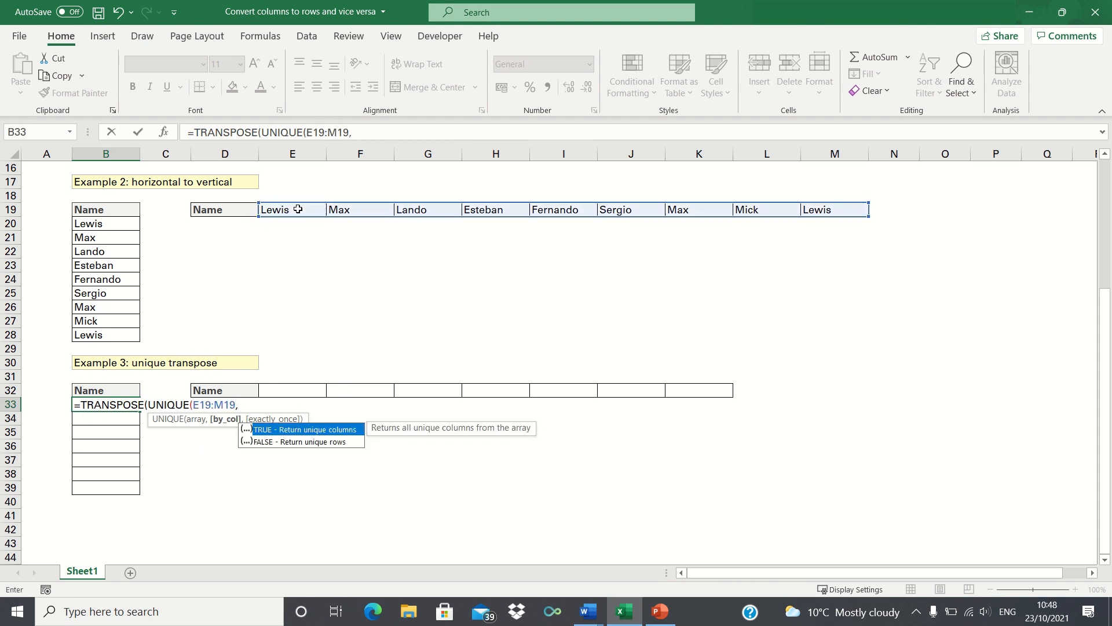
text(TRUE)
text()))
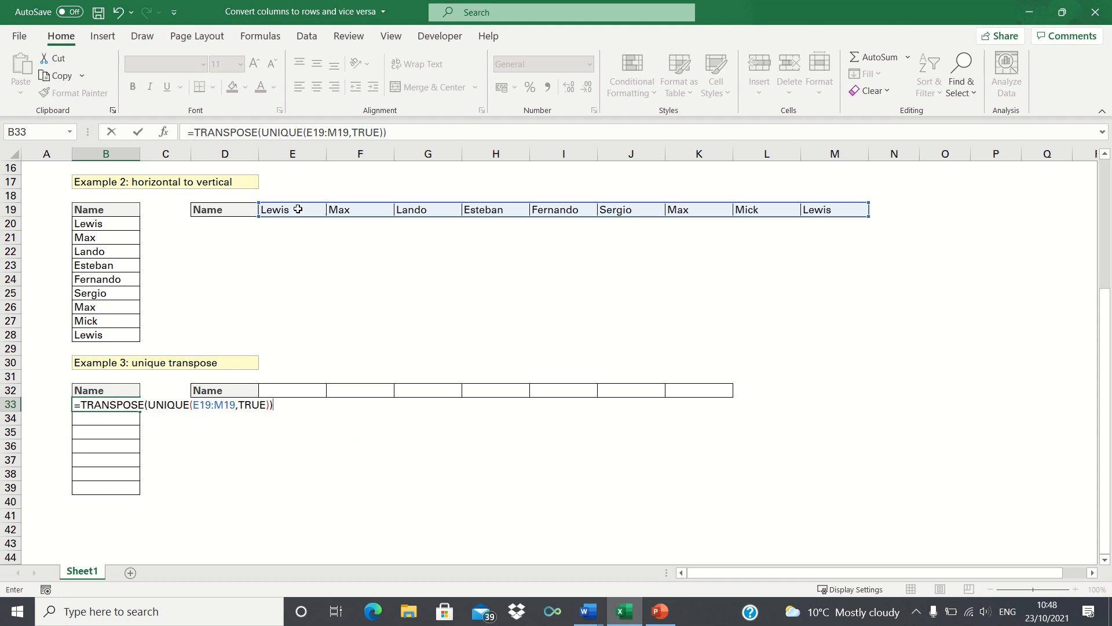
key(Return)
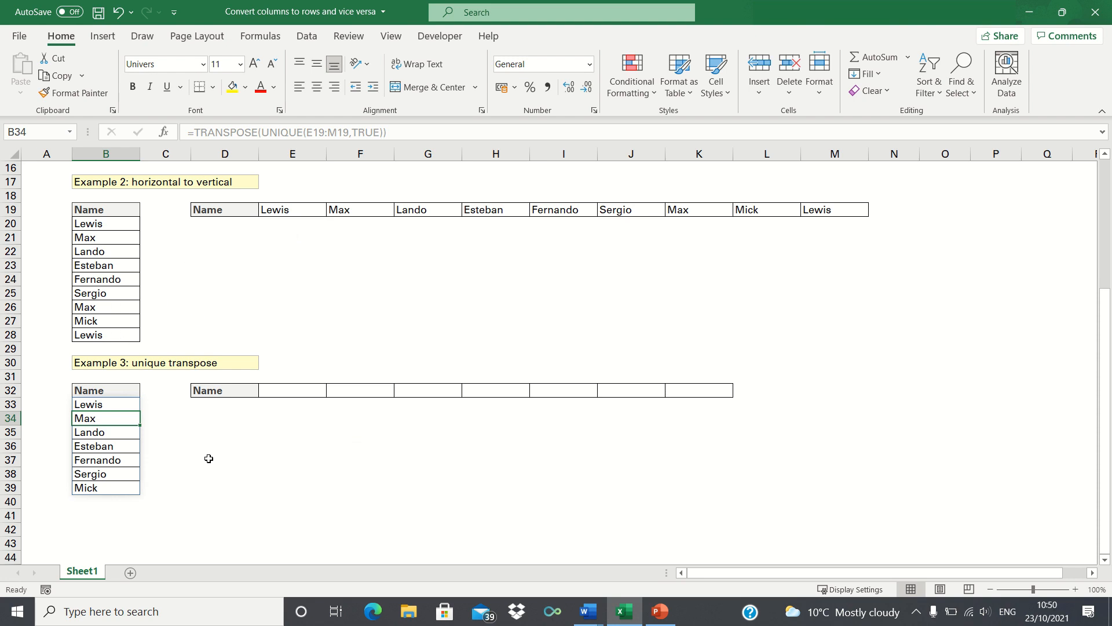
Step: Transpose the unique names from the vertical Example 2 list into row 32 by entering =TRANSPOSE(UNIQUE(B20#,FALSE)) in cell E32
click(269, 388)
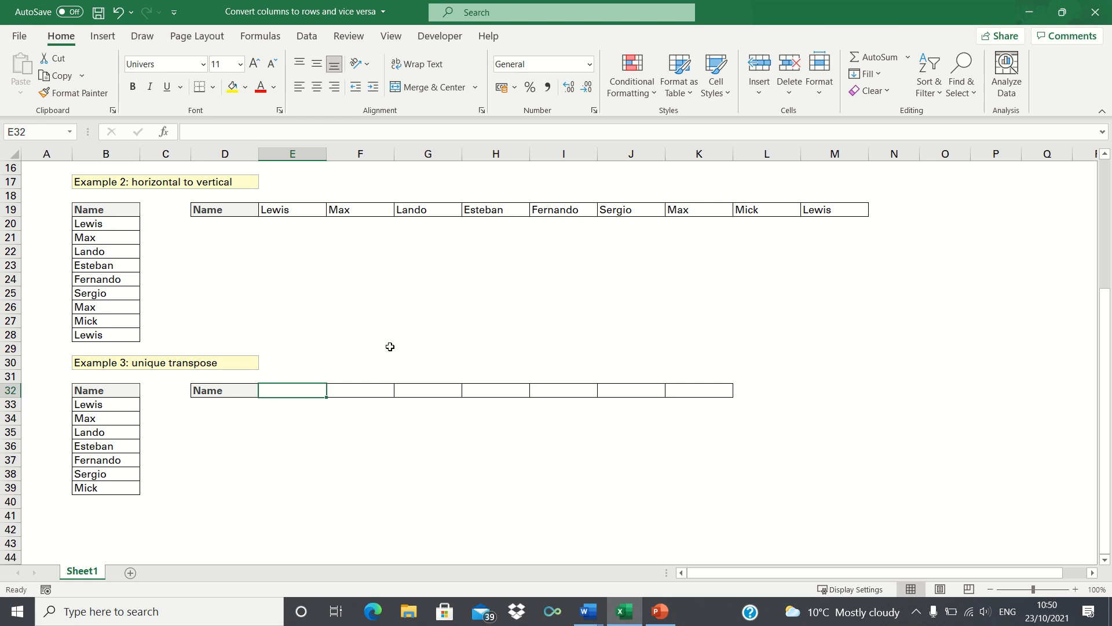
text(=TRANSPOSE)
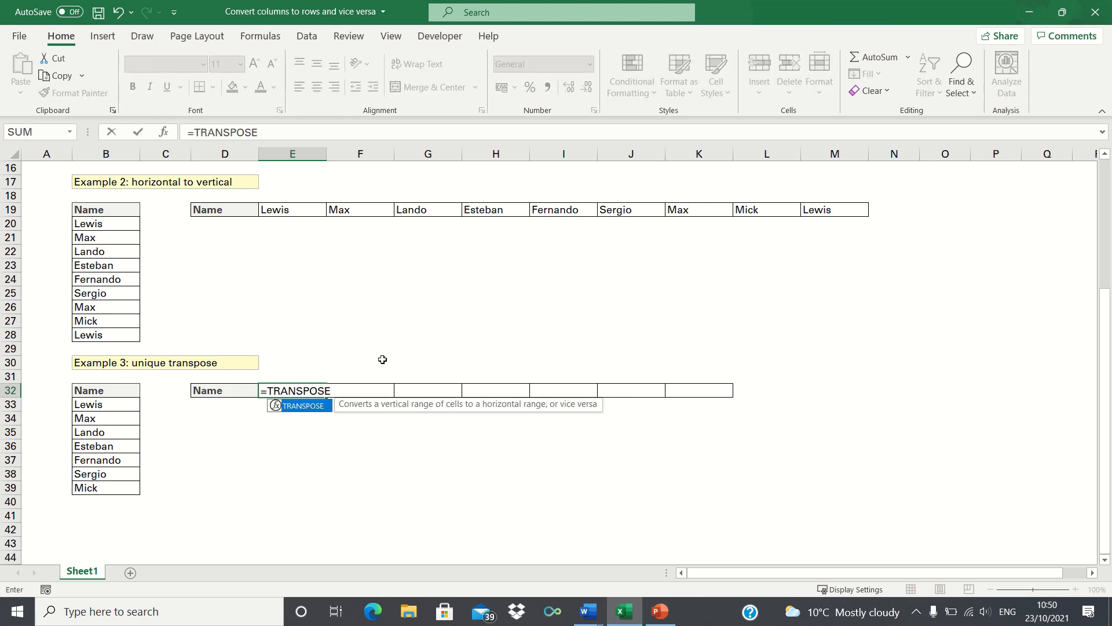
text((UNIQUE()
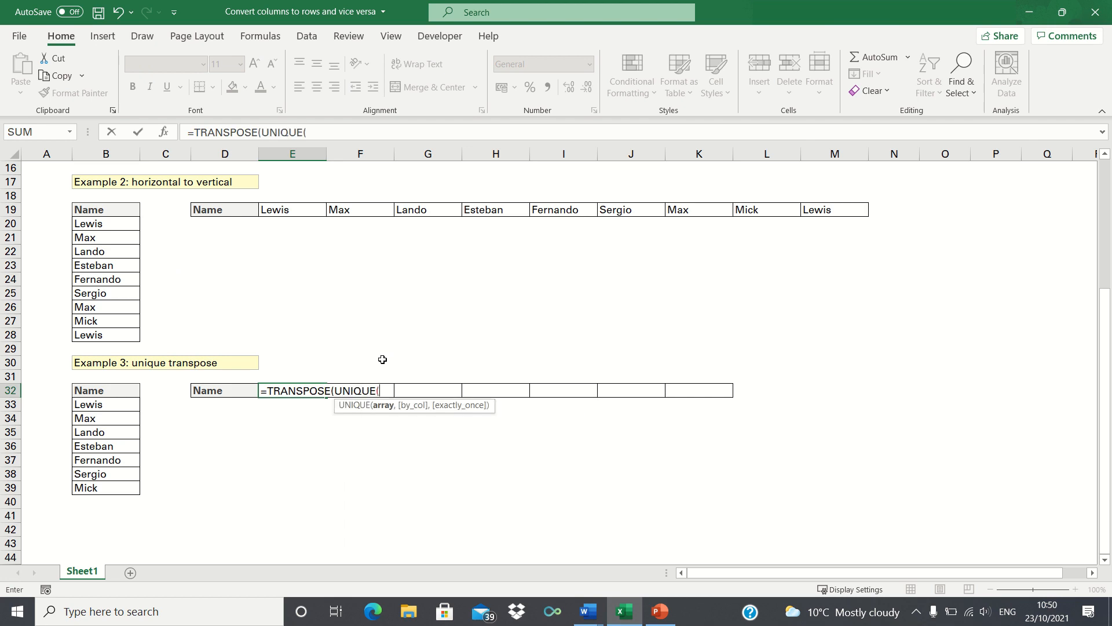
click(109, 223)
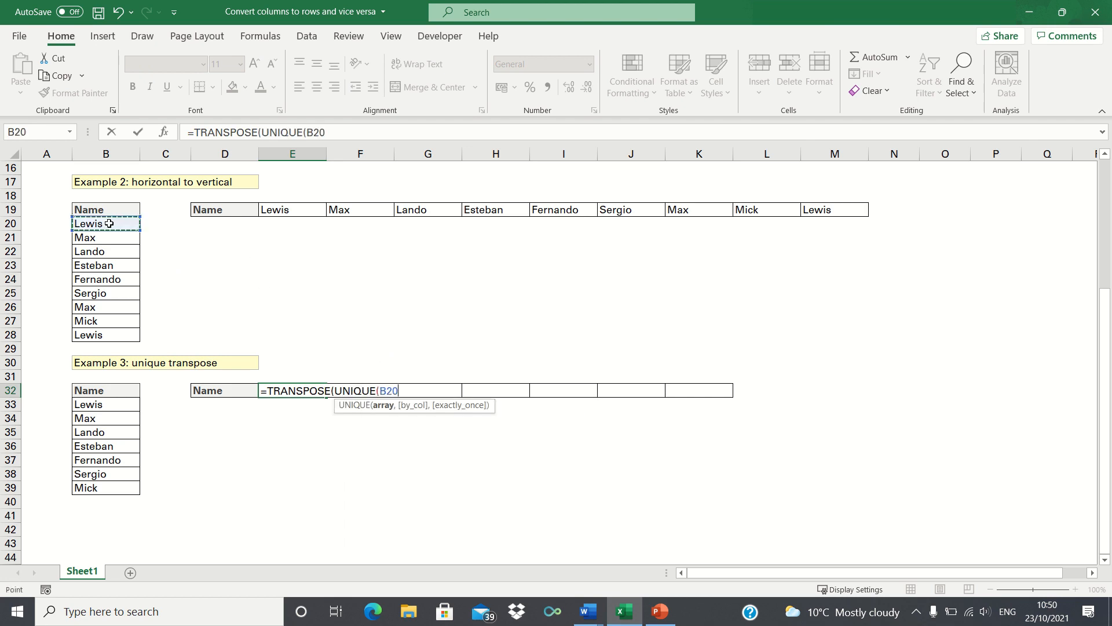
key(ctrl+shift+Down)
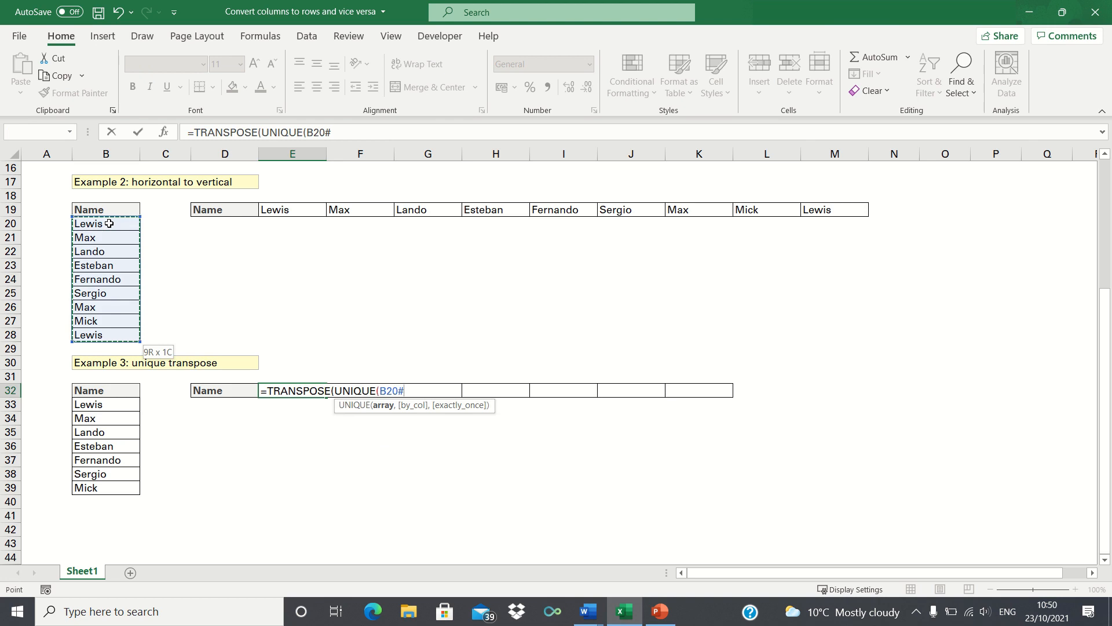
text(,FALSE)
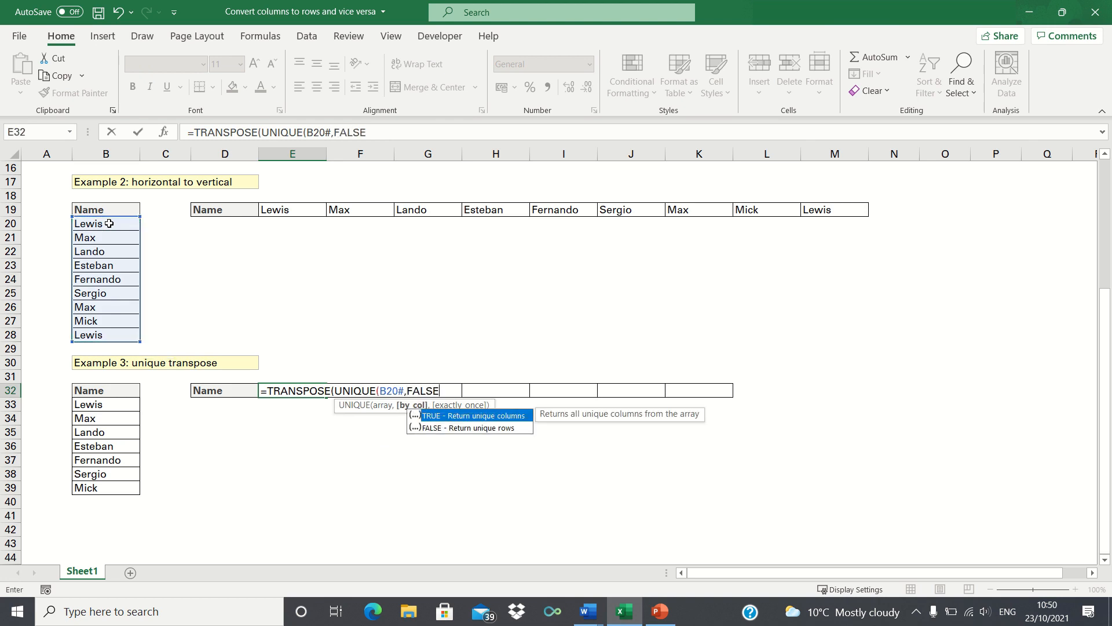
text()))
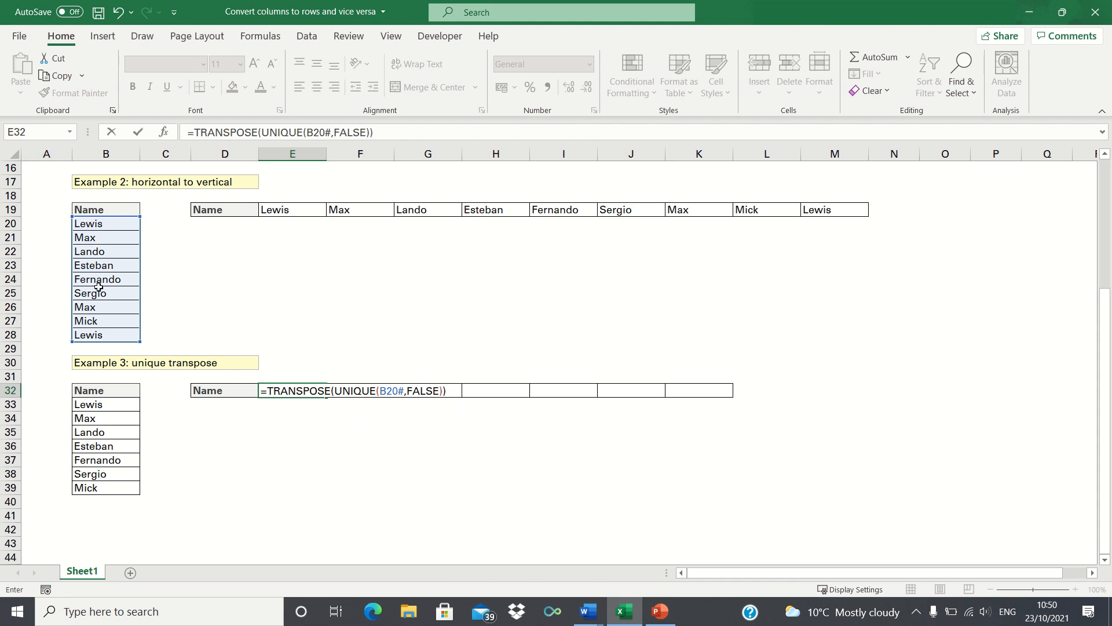
key(Return)
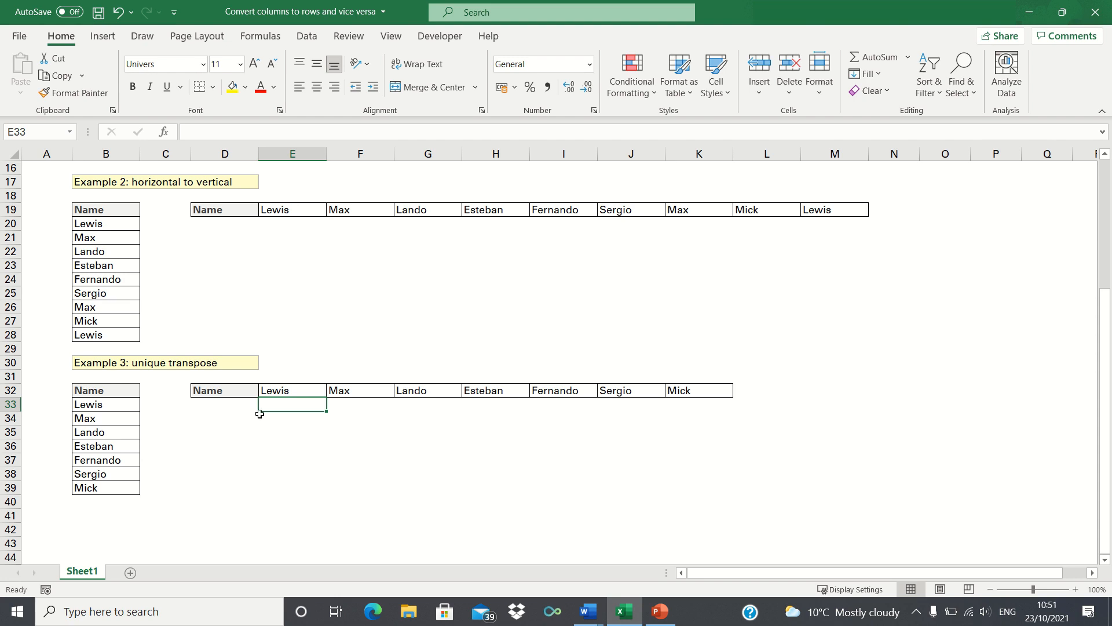
scroll(258, 417, up, 5)
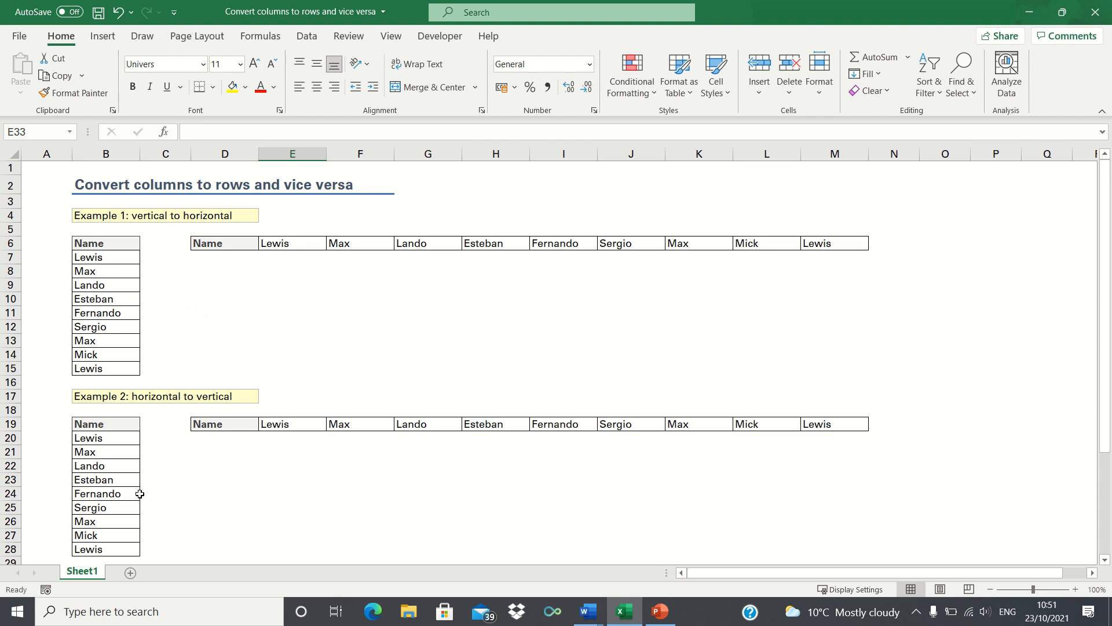
scroll(227, 463, down, 6)
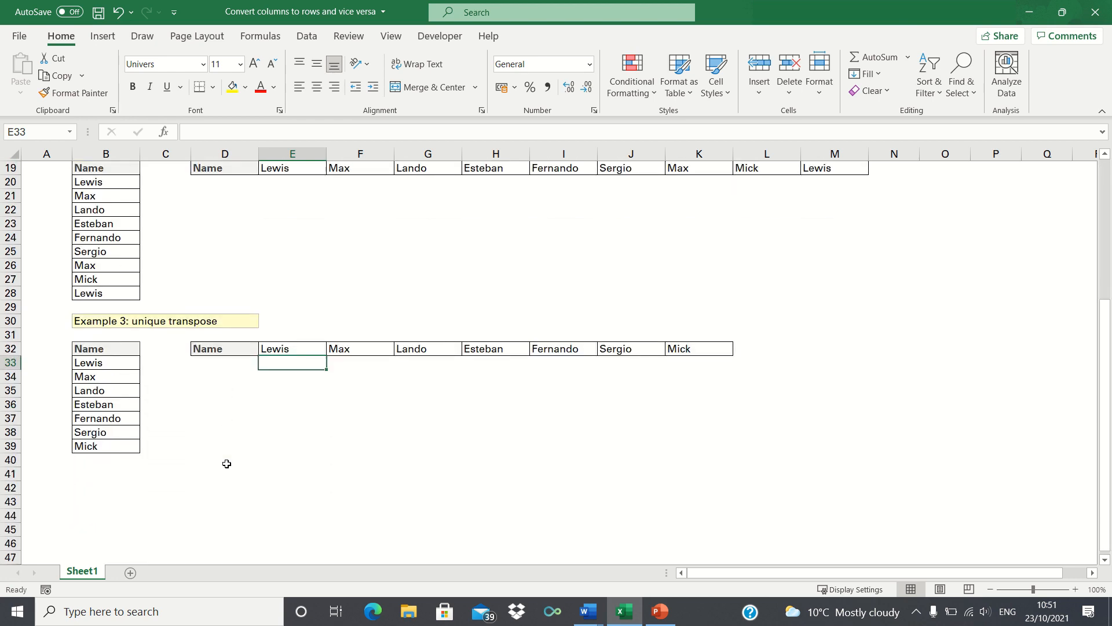